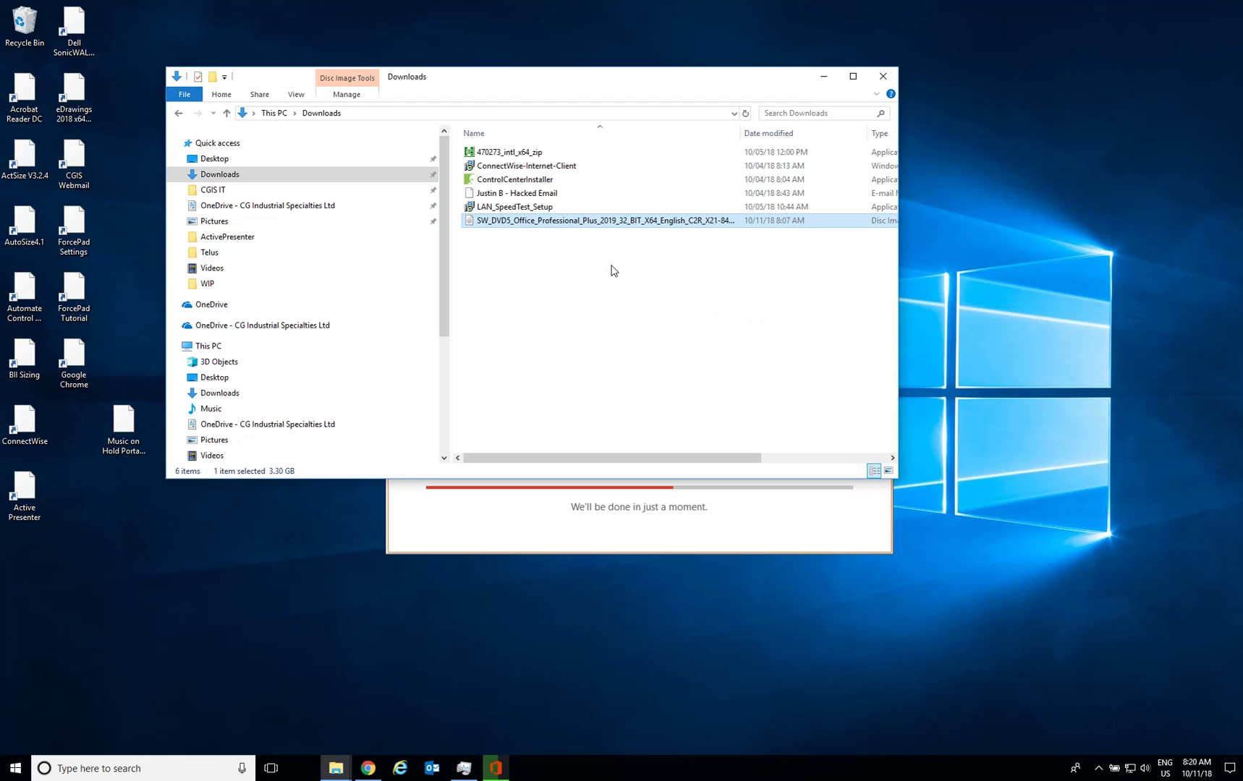
- Mount the Office 2019 ISO from Downloads and view its DVD Drive (F:) contents
right_click(565, 225)
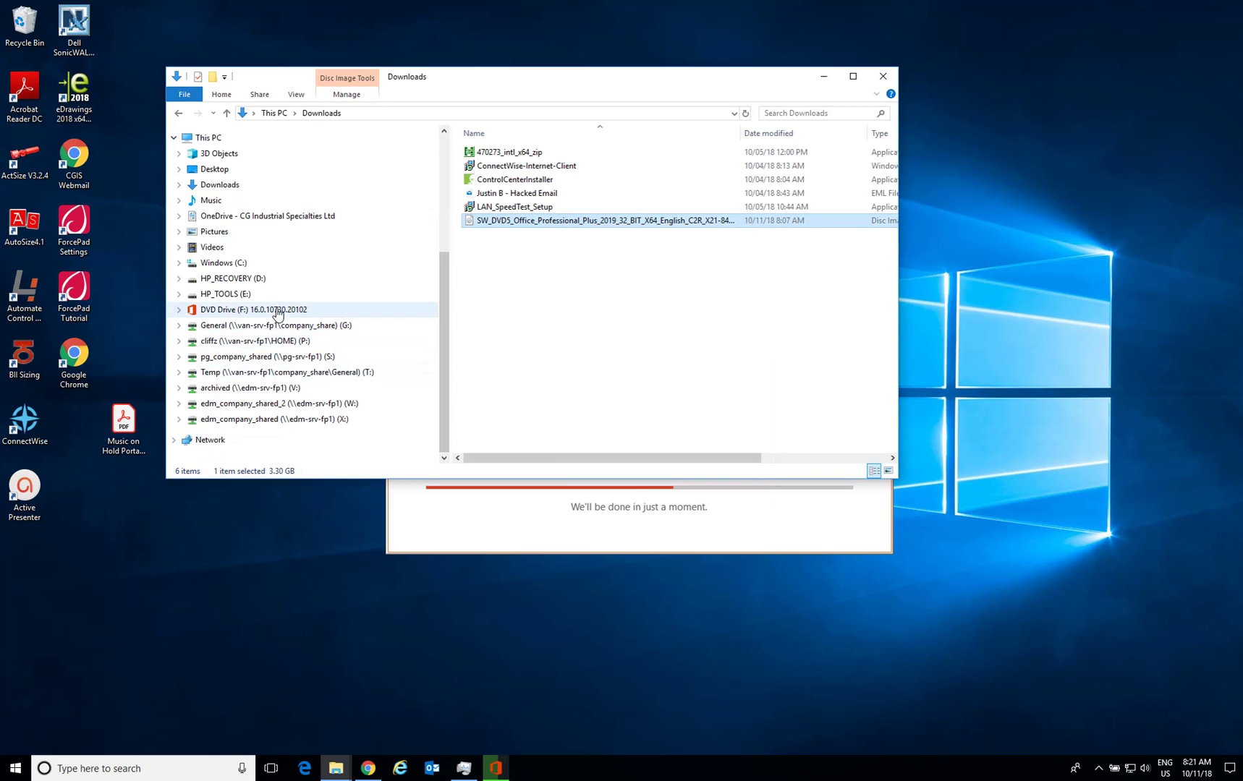
left_click(276, 310)
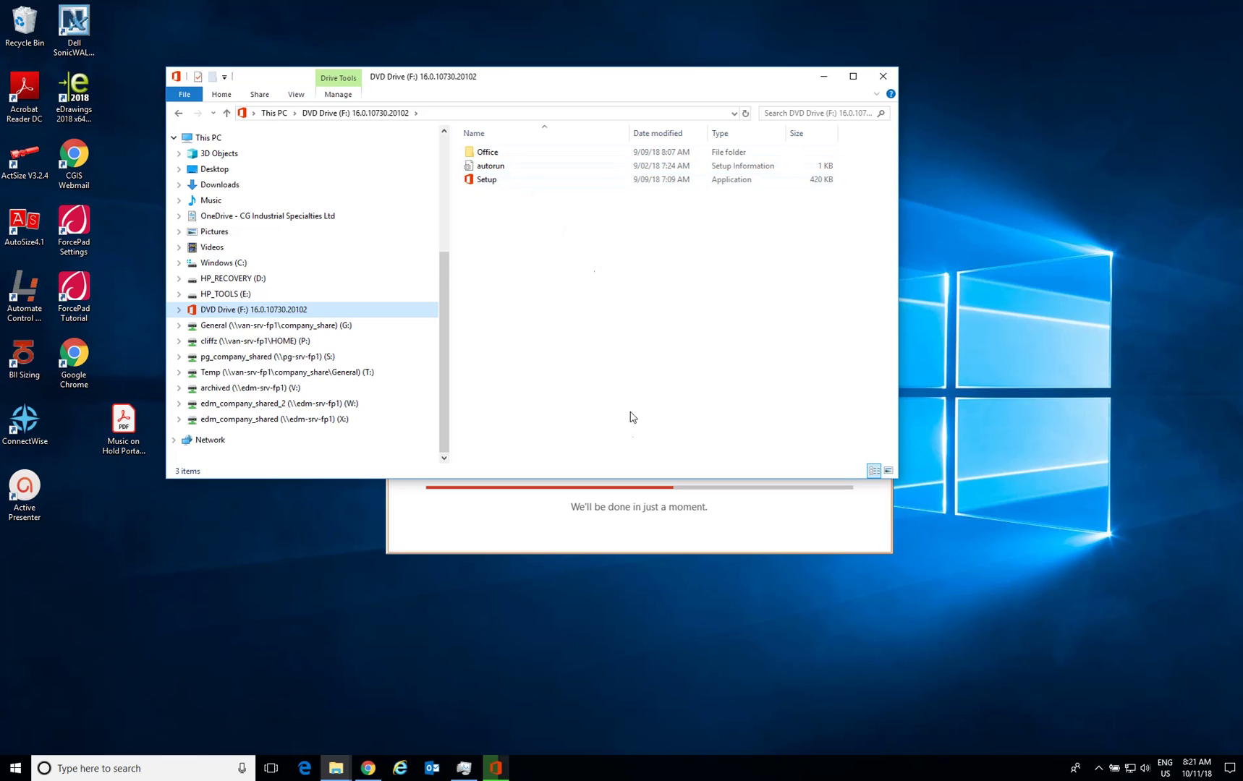
- Let the Office installer finish to 'You're all set!' and close it
left_click(639, 515)
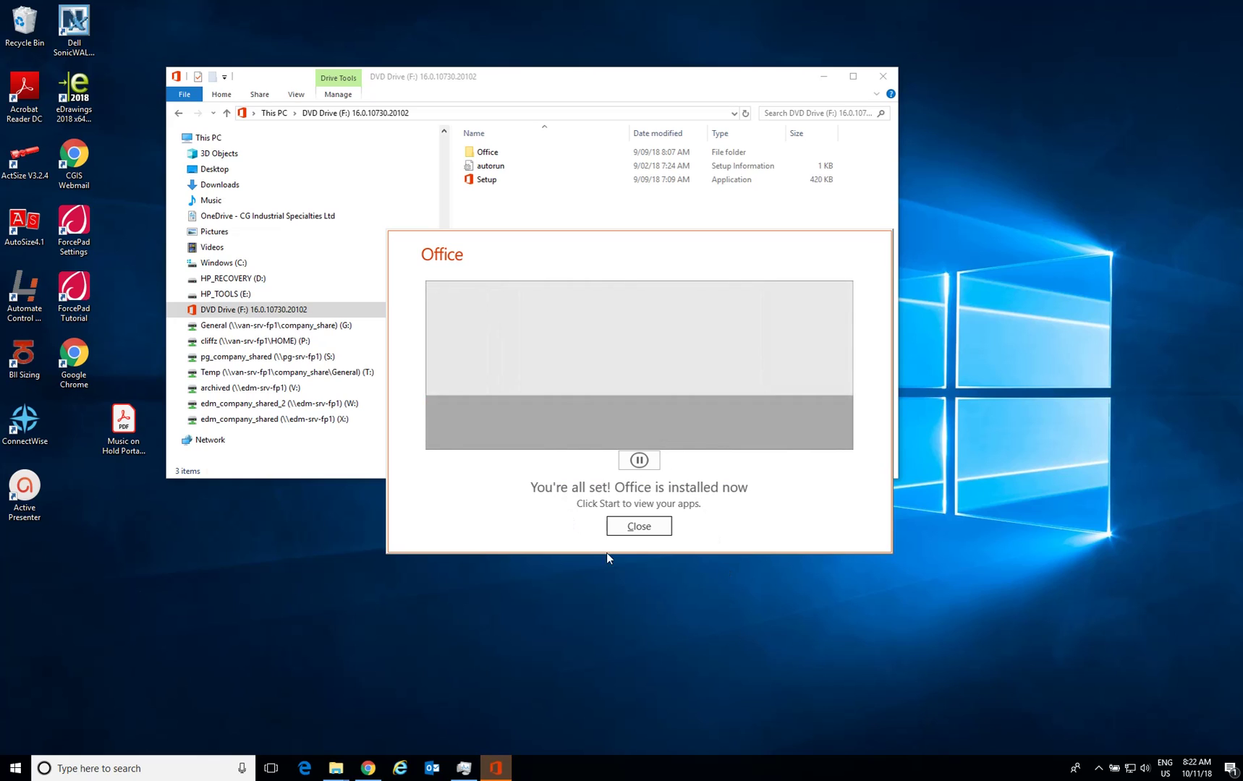
left_click(639, 526)
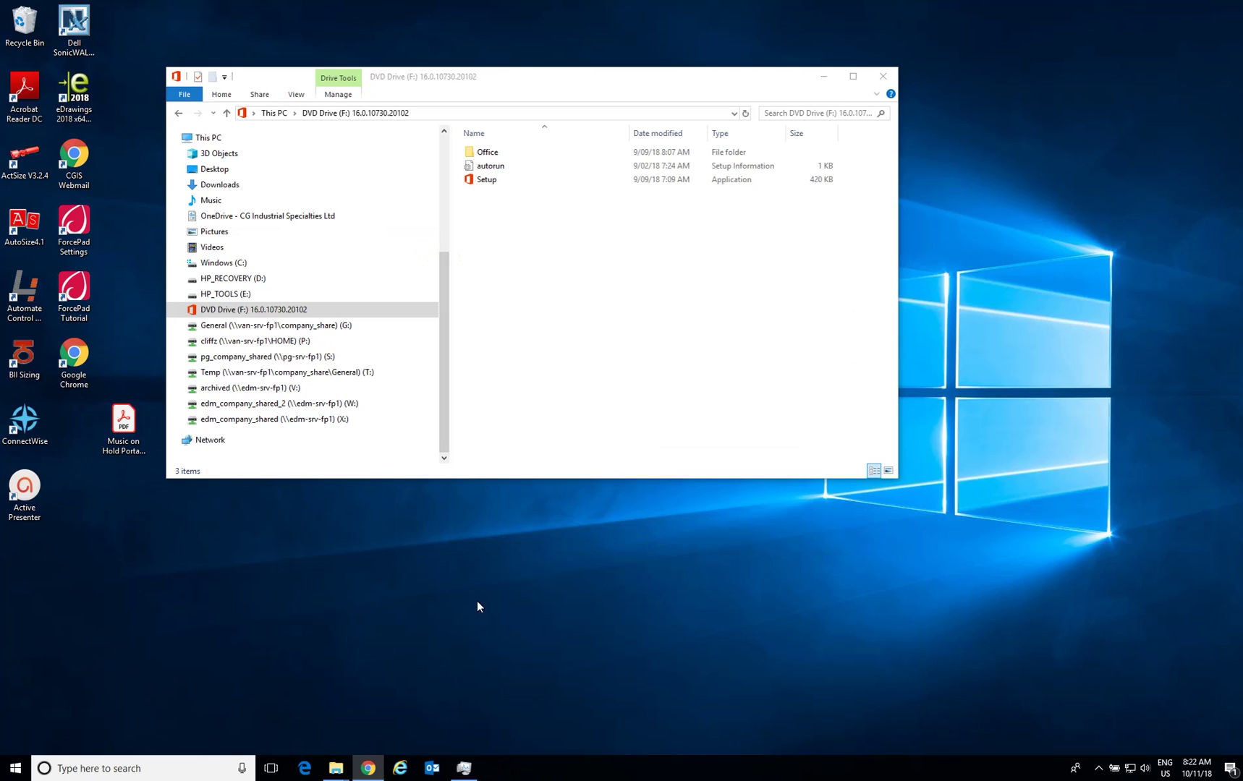
- Eject the mounted Office disc from DVD Drive (F:)
right_click(263, 314)
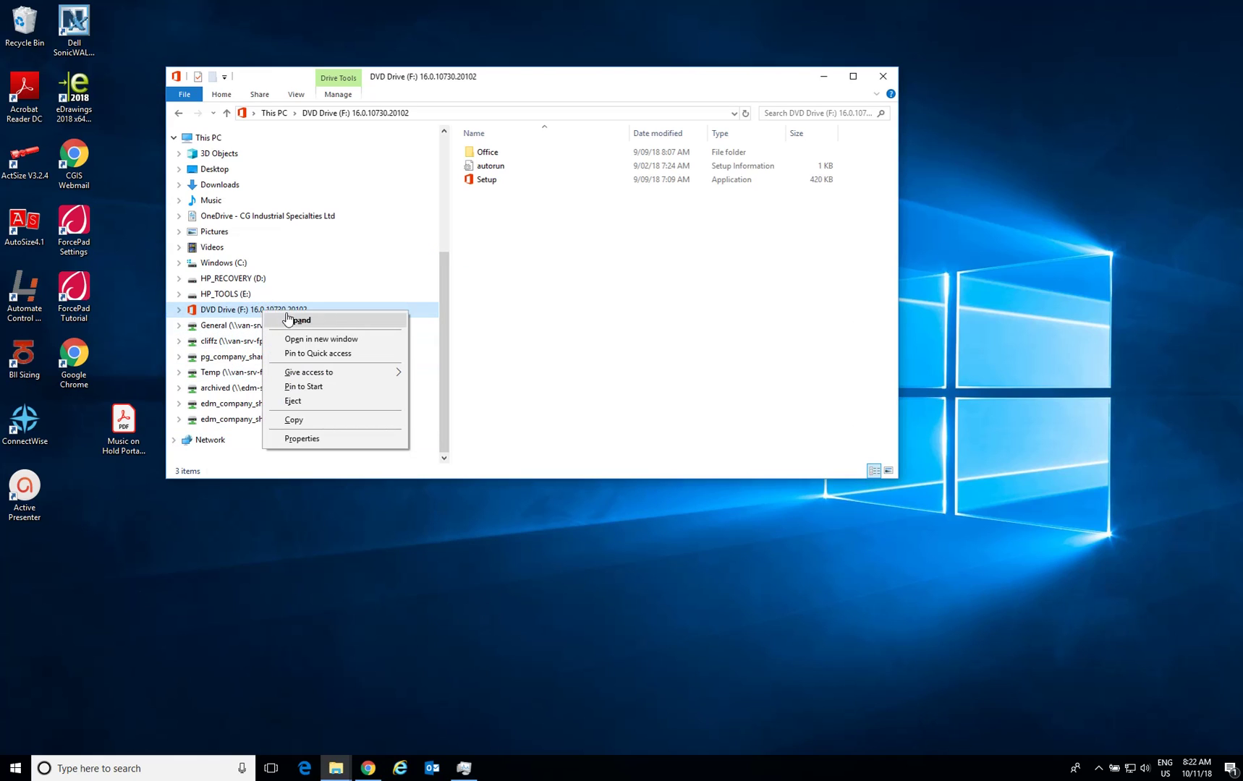
left_click(330, 402)
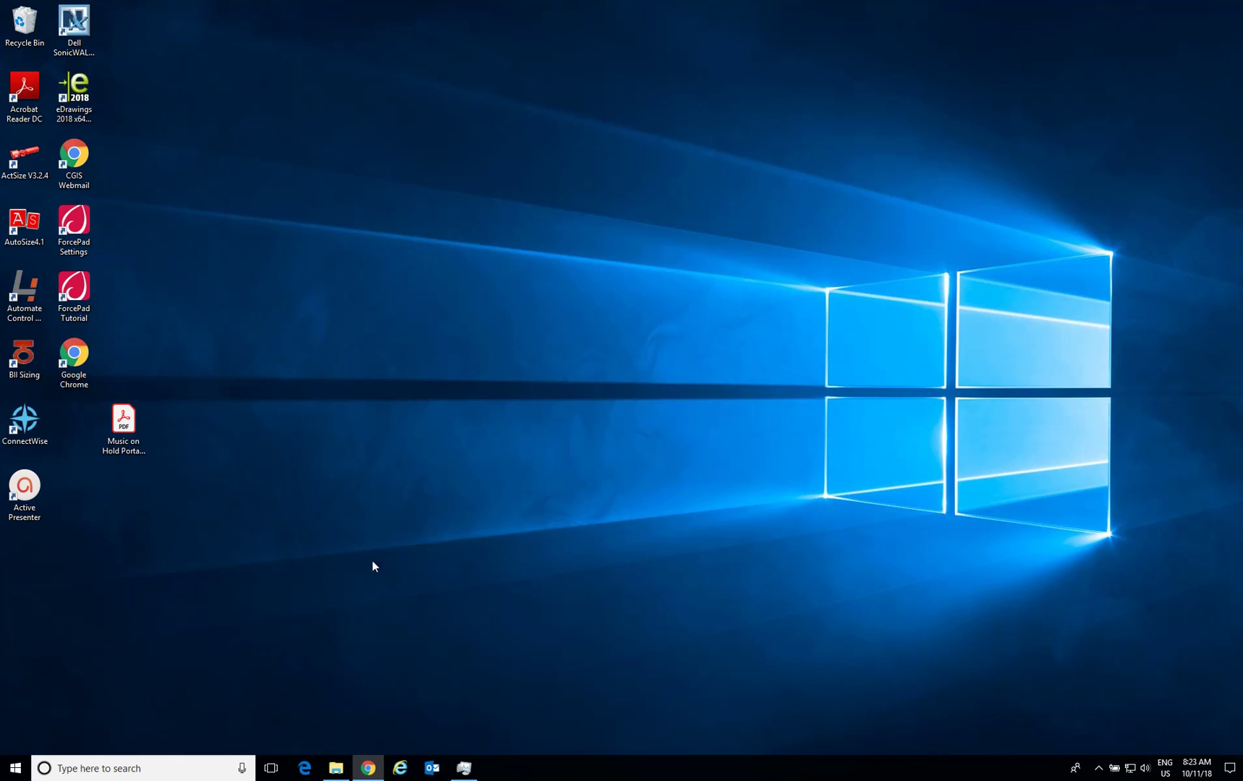
left_click(16, 768)
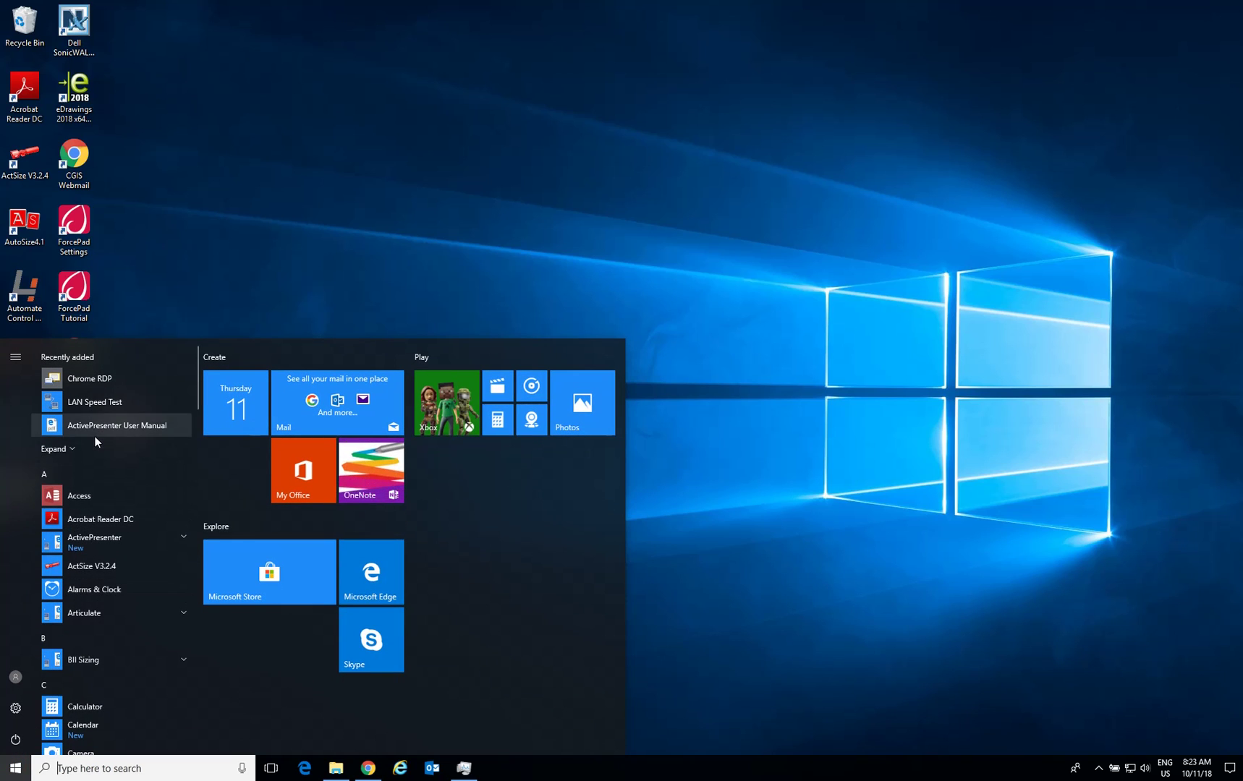
- Browse the Microsoft Office and Office 2016 Tools folders in the Start app list, then close Start
scroll(145, 571, "down", 2)
scroll(148, 592, "down", 8)
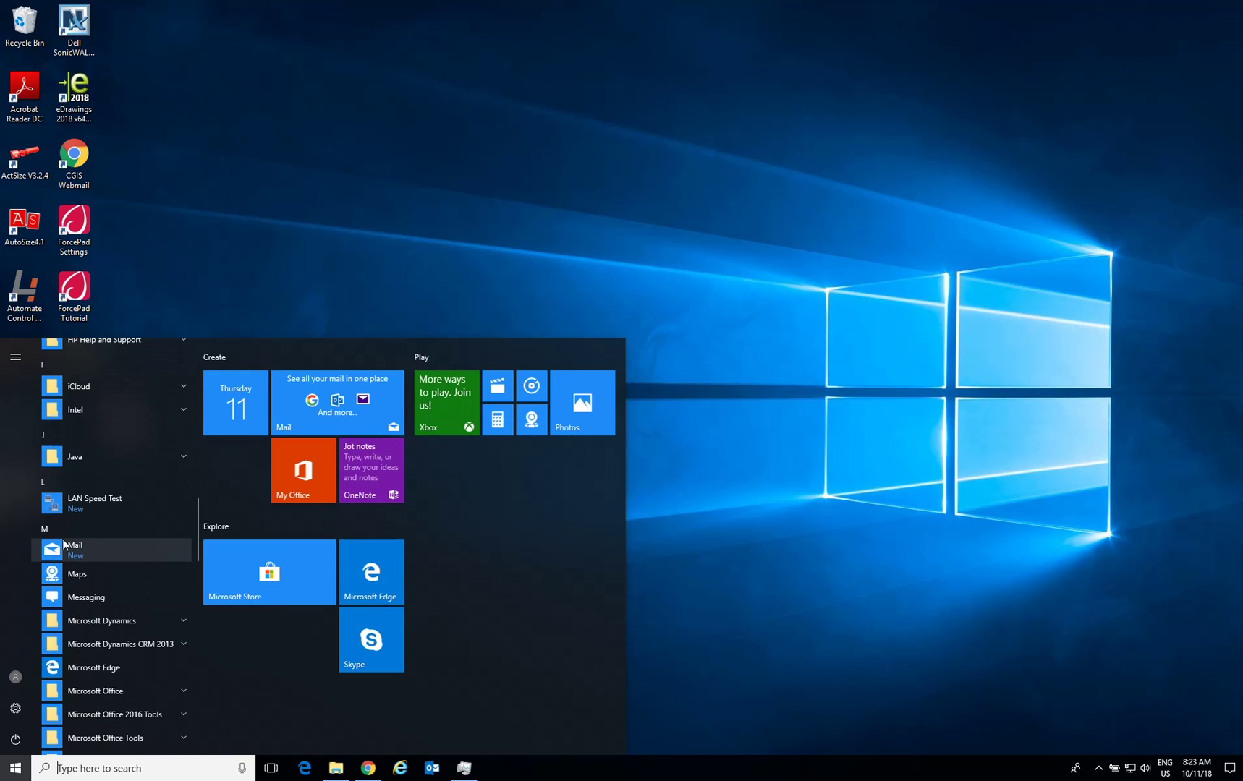
scroll(149, 626, "down", 2)
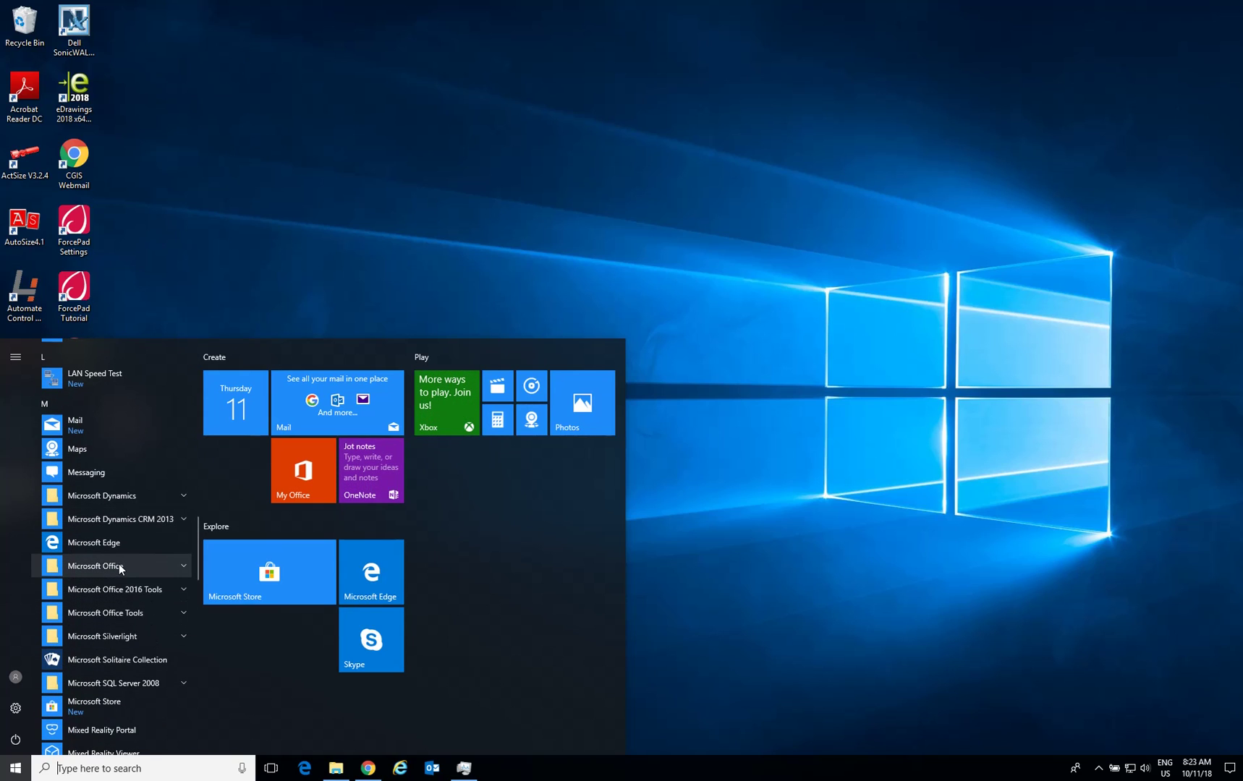
left_click(143, 571)
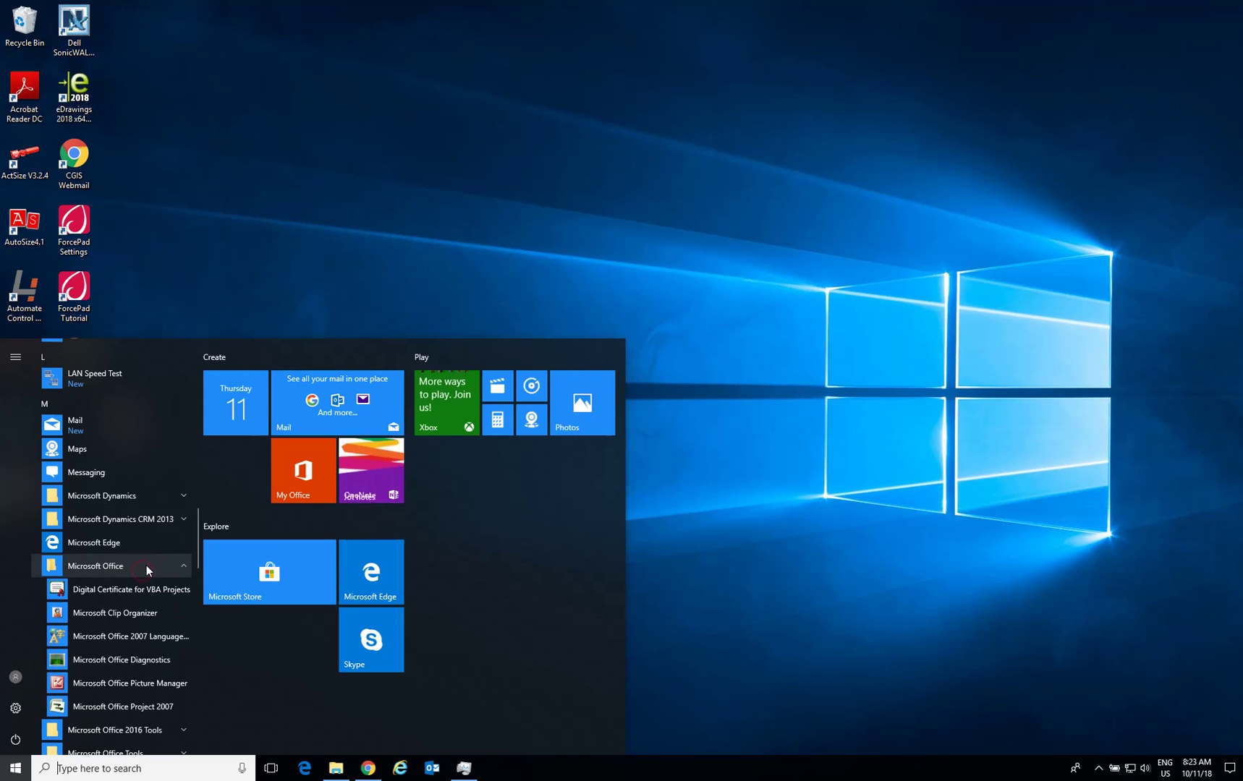
left_click(147, 570)
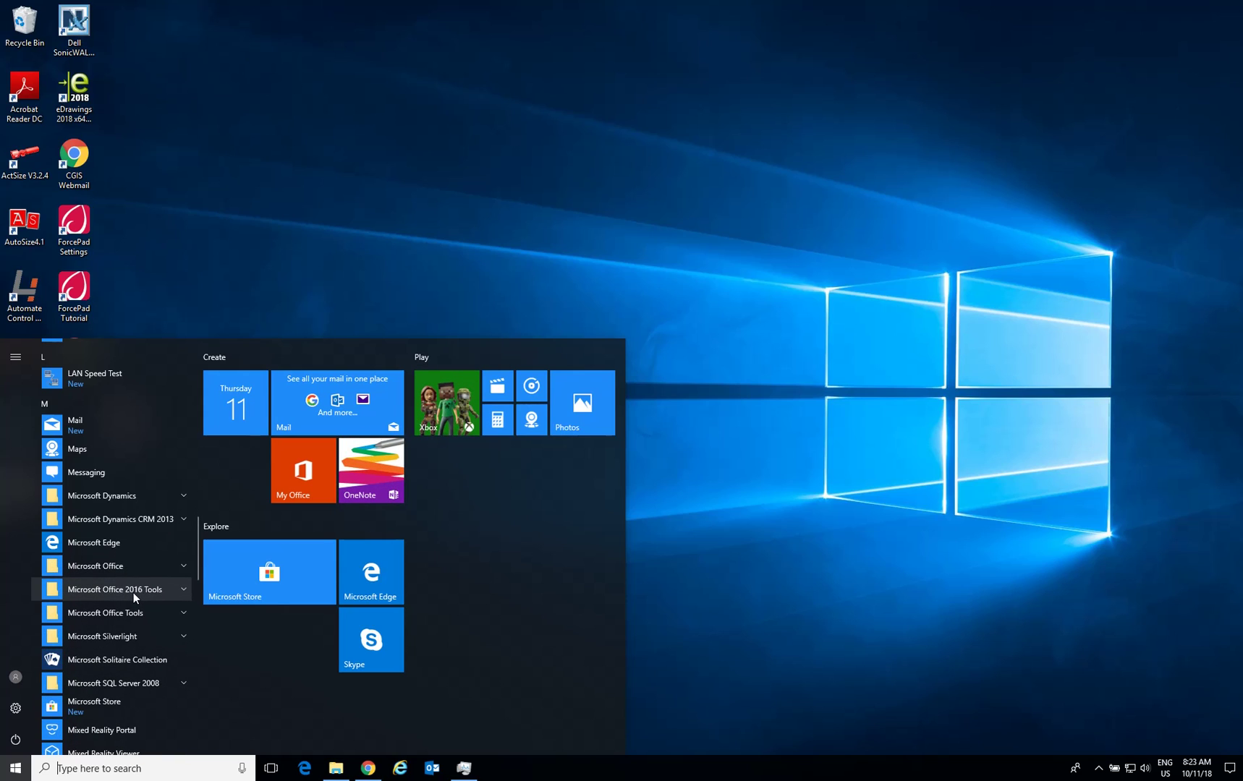
left_click(133, 592)
left_click(132, 589)
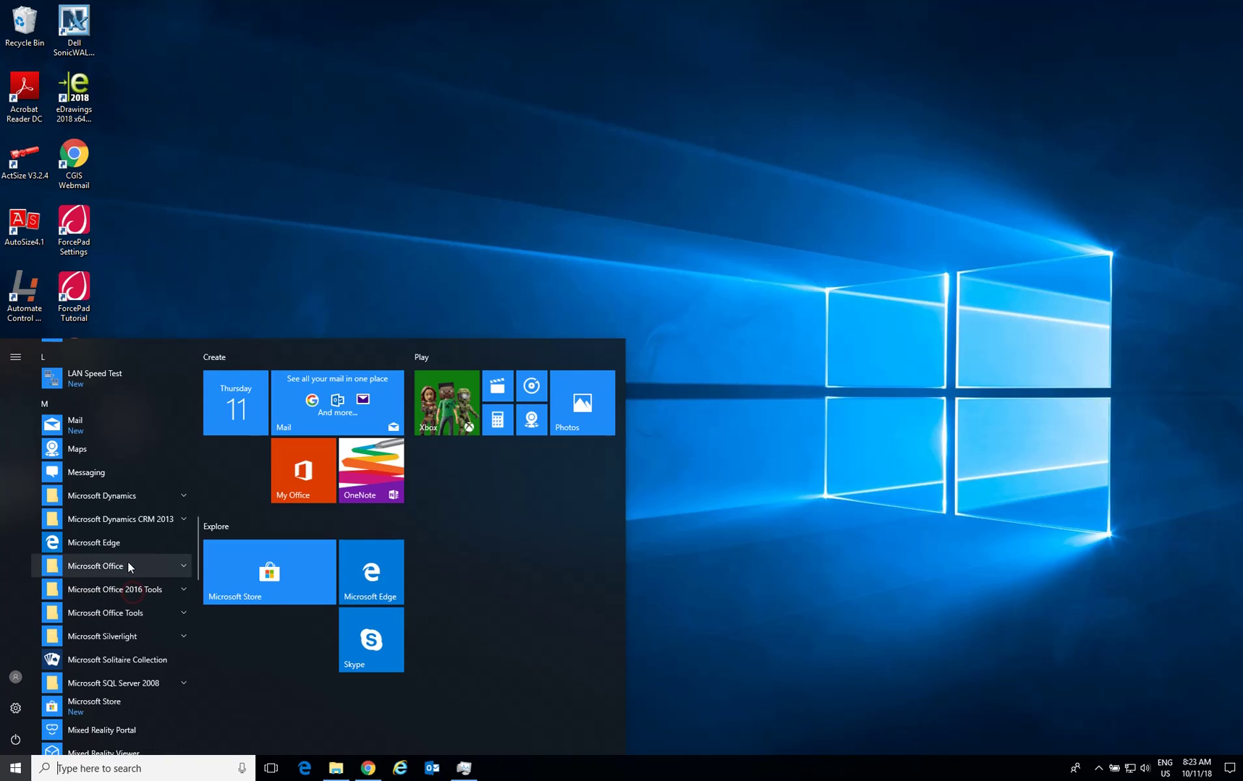
left_click(128, 562)
left_click(128, 562)
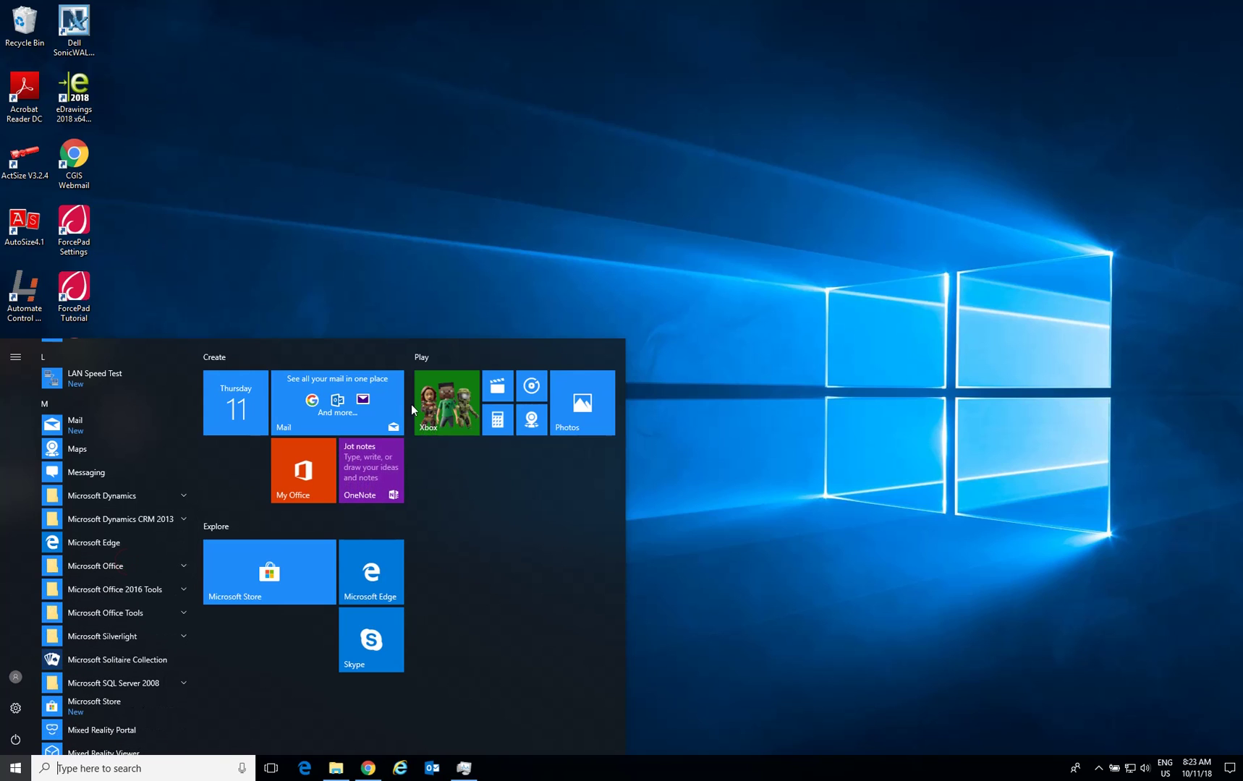
left_click(369, 253)
- Search for 'word' and launch the Word desktop app
left_click(55, 768)
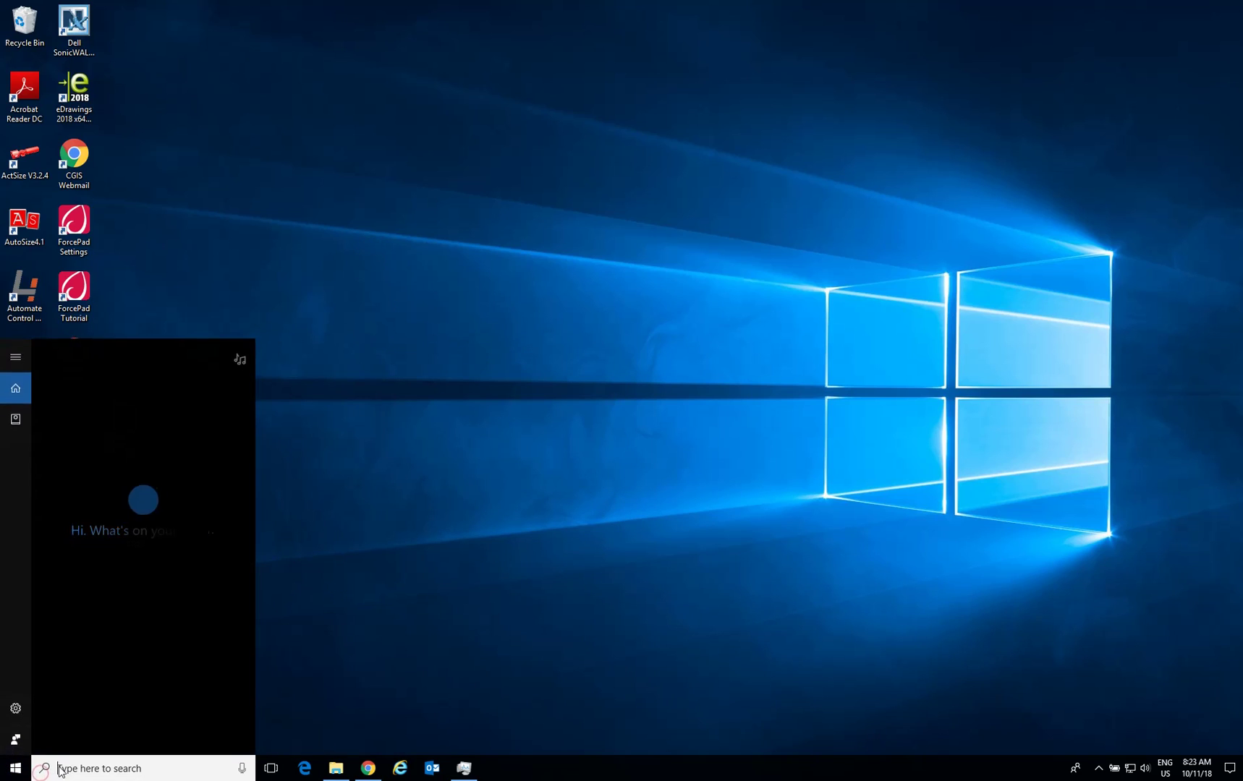
type("word")
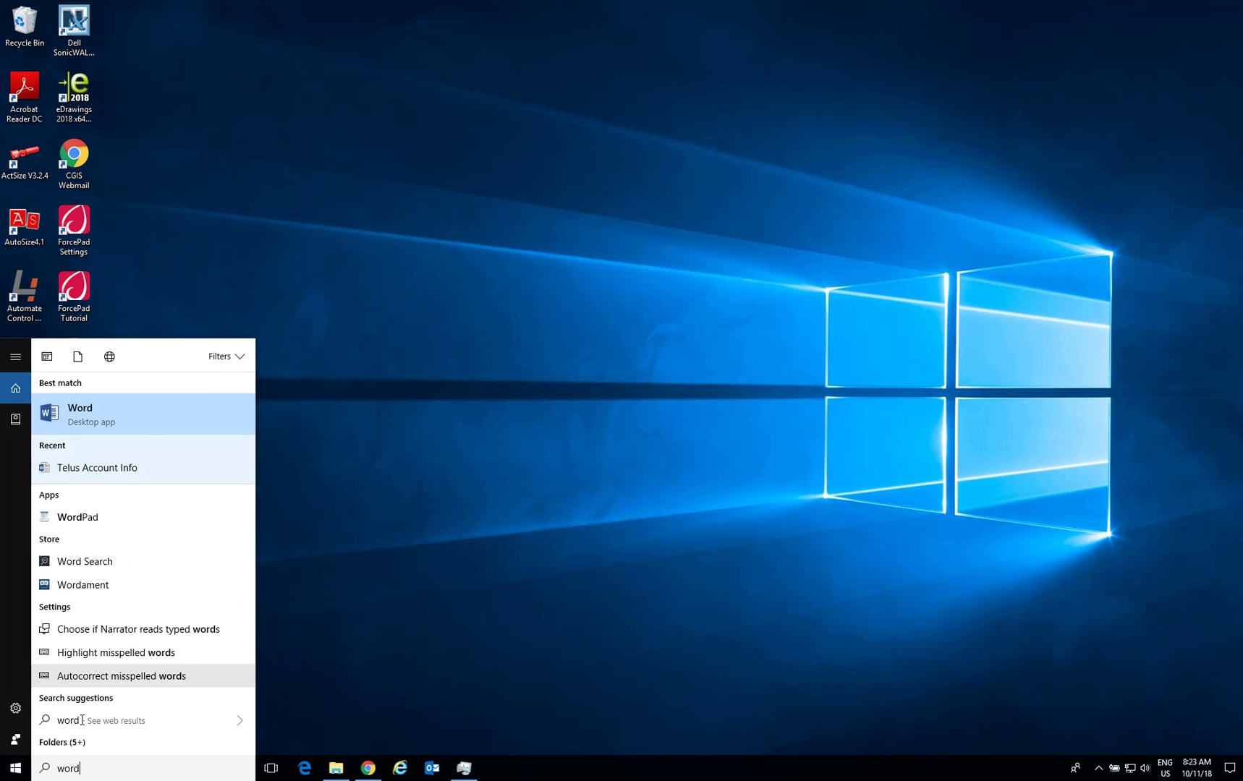
left_click(99, 406)
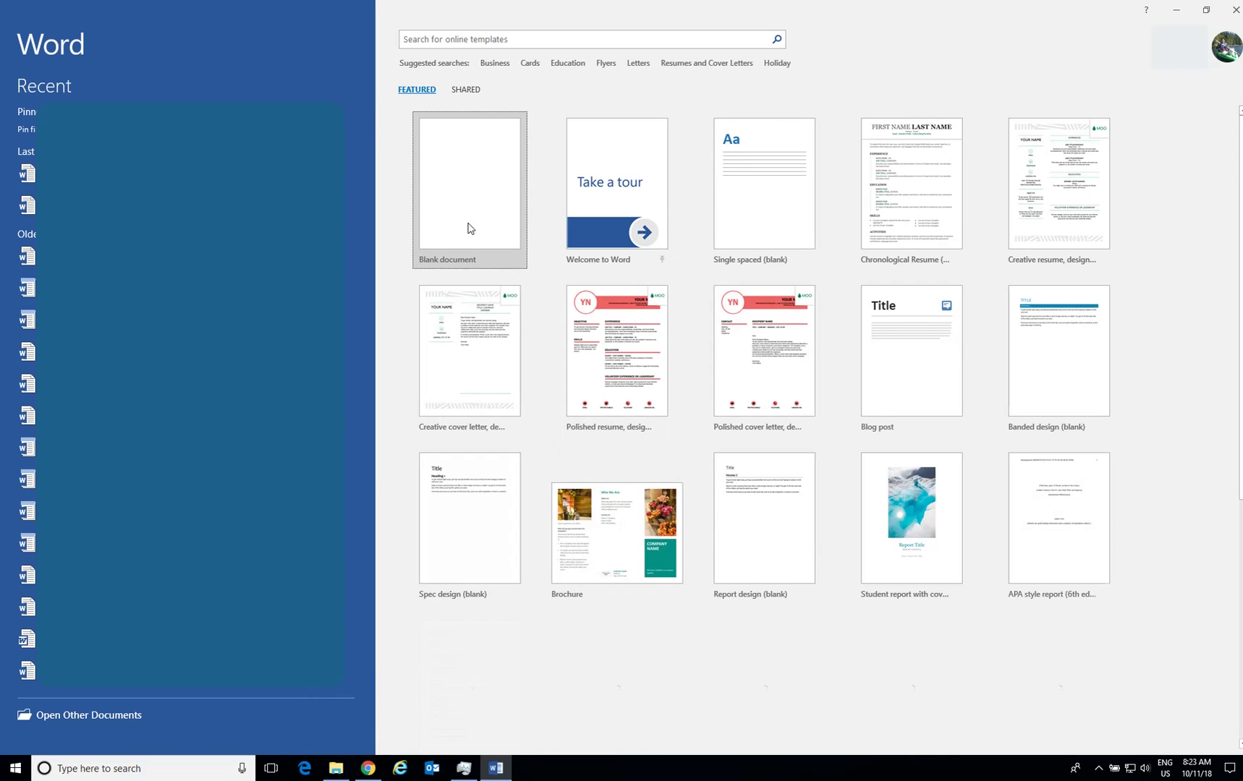
- Open a blank document, check About Word shows 16.0.10730.20102 32-bit, then close Word
left_click(461, 197)
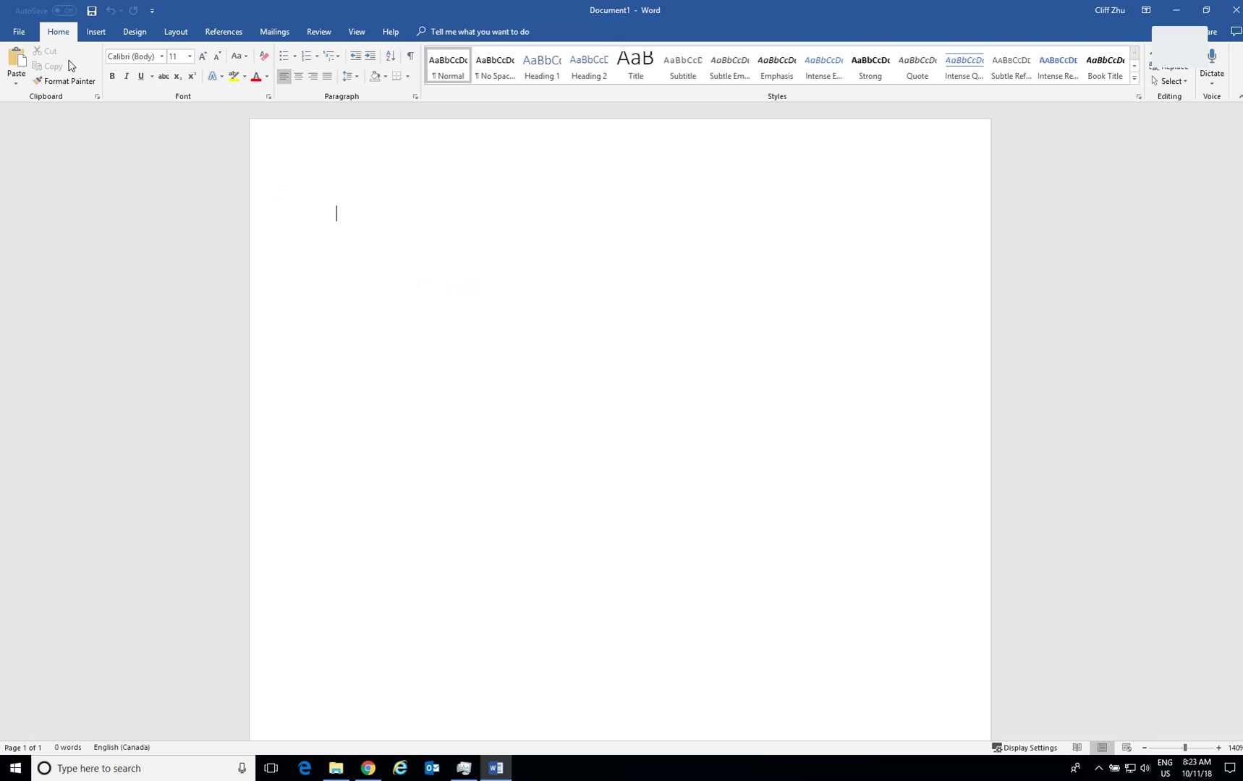
left_click(18, 33)
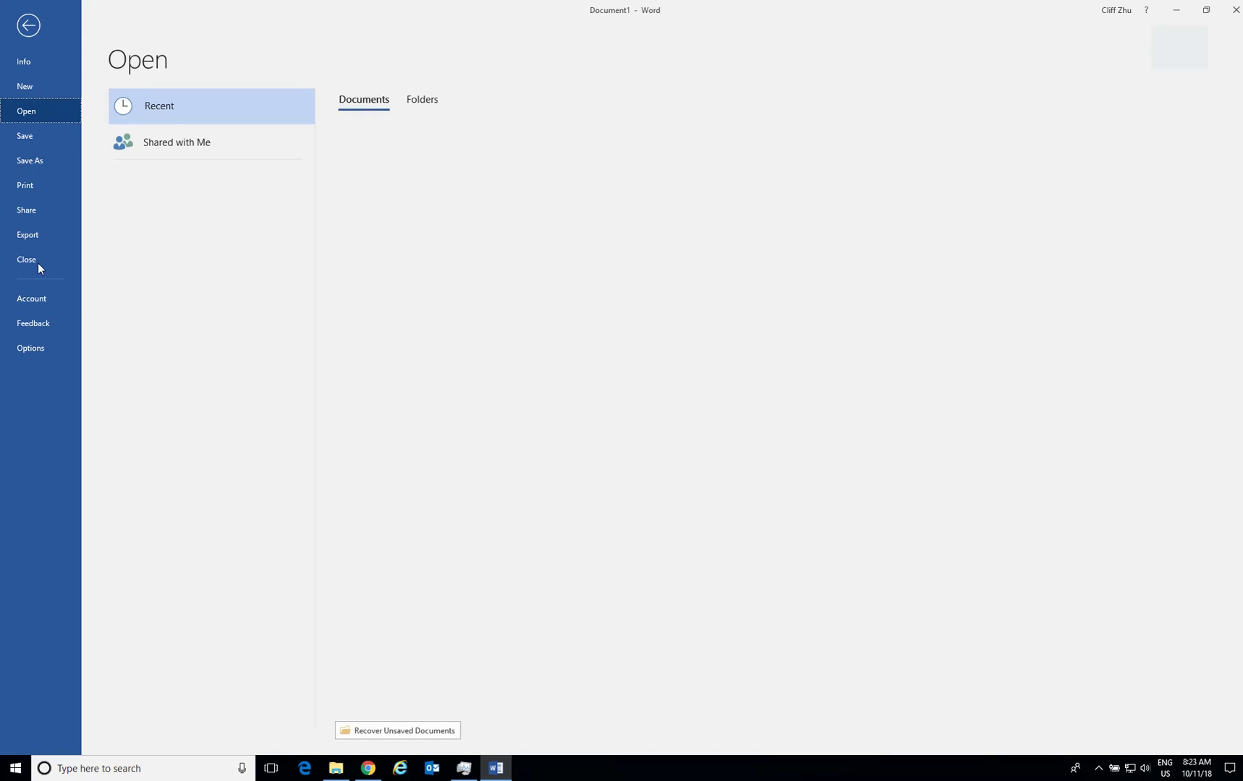
left_click(36, 295)
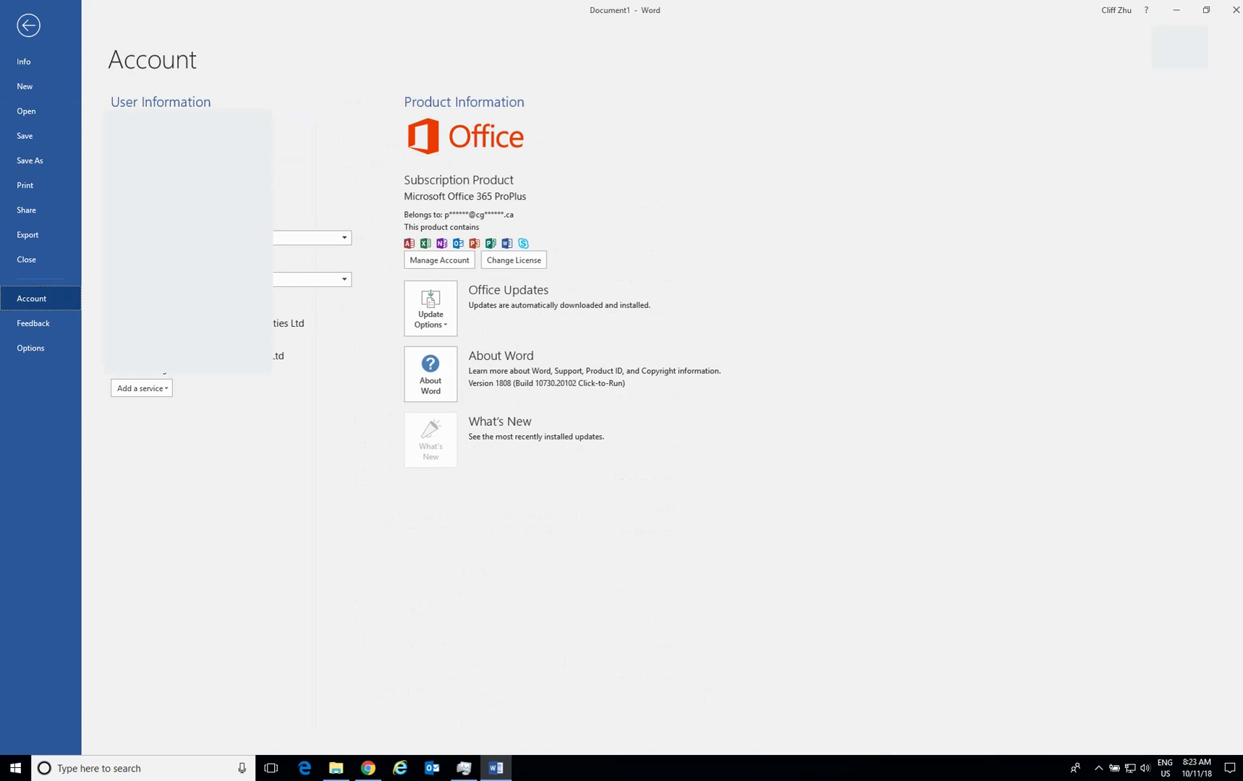
left_click(438, 380)
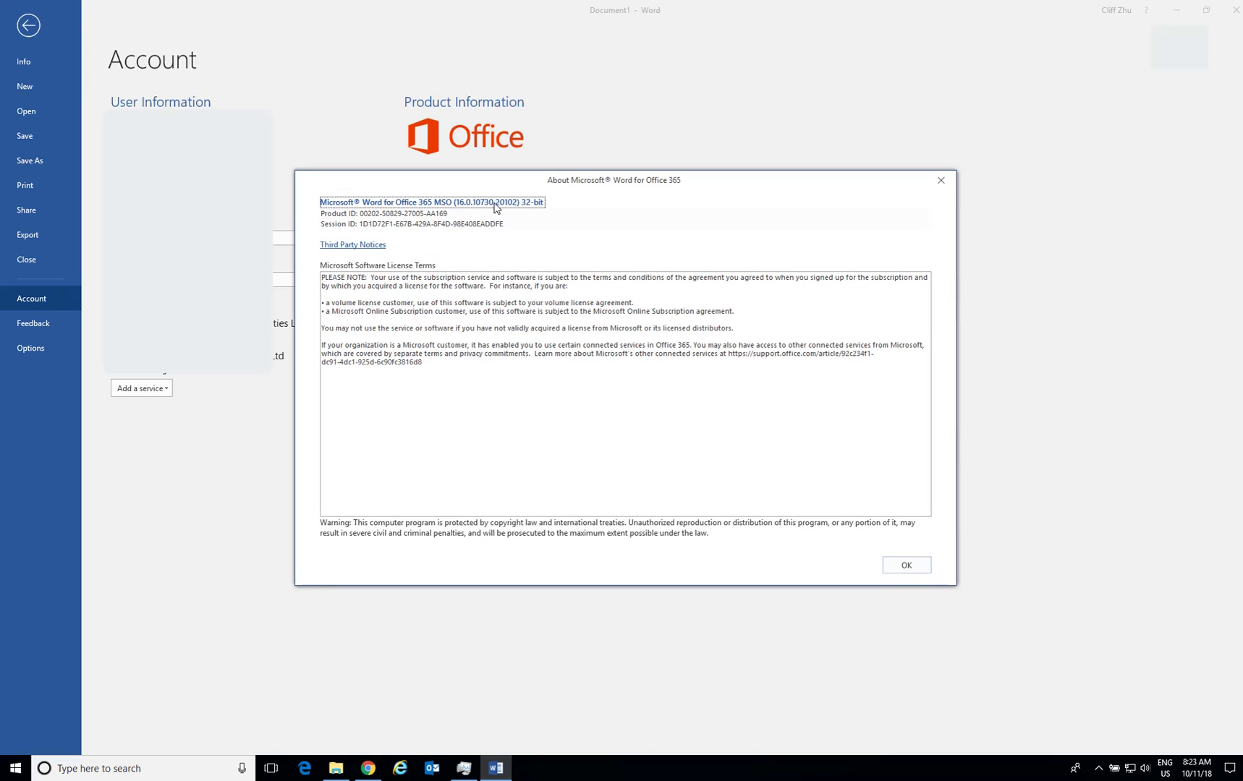
left_click(940, 180)
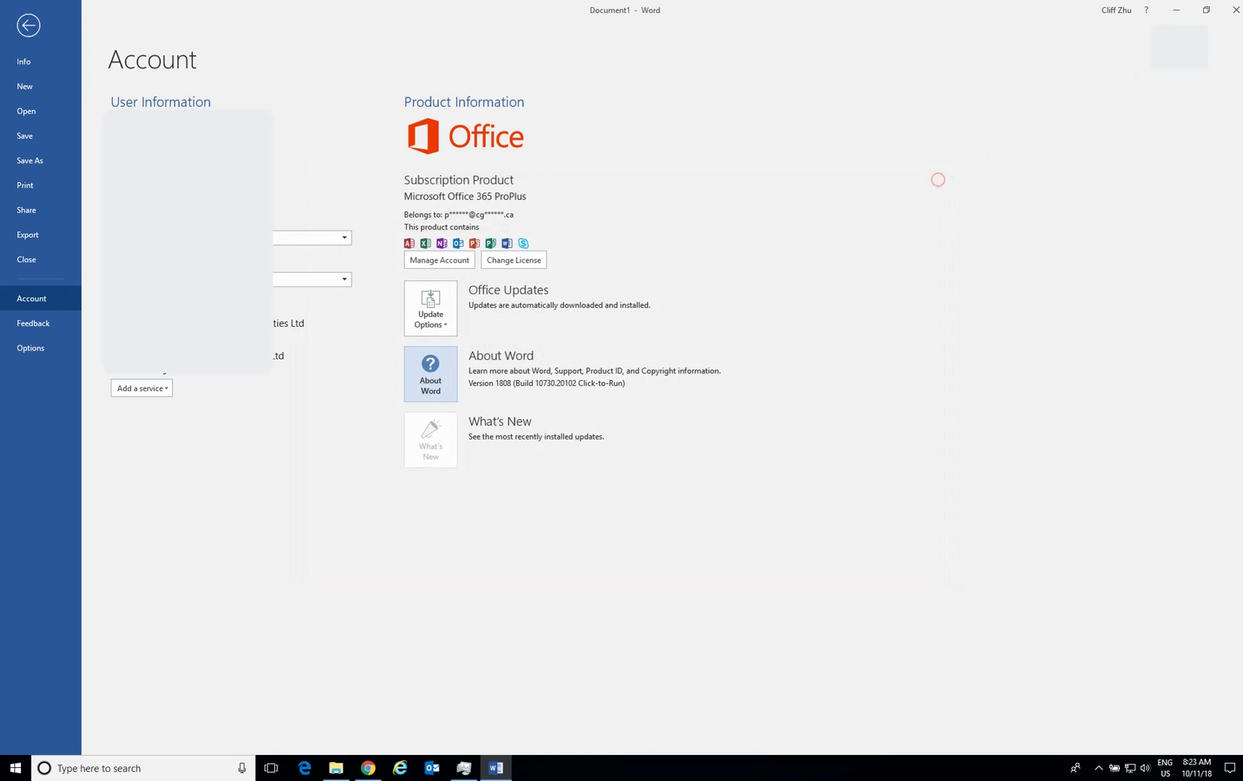
left_click(1234, 13)
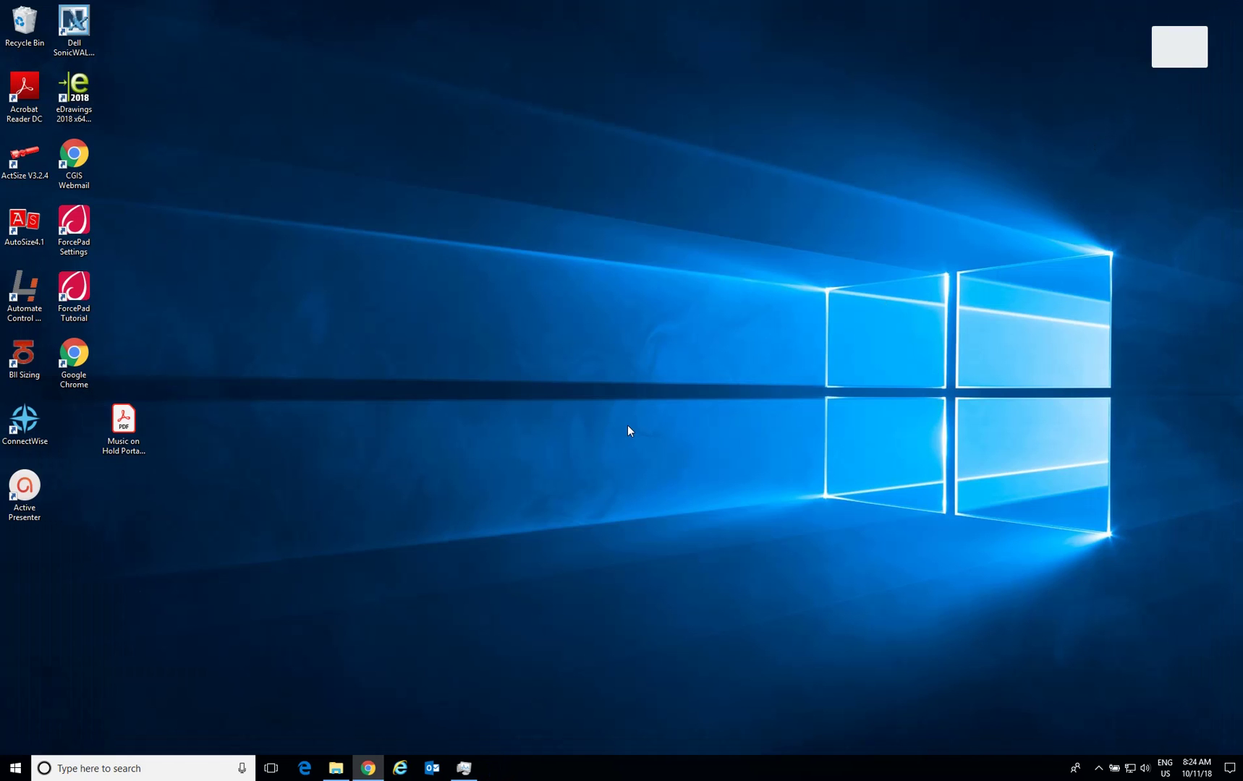
- Search the Start menu for 'word 2019', then clear the search text
left_click(16, 769)
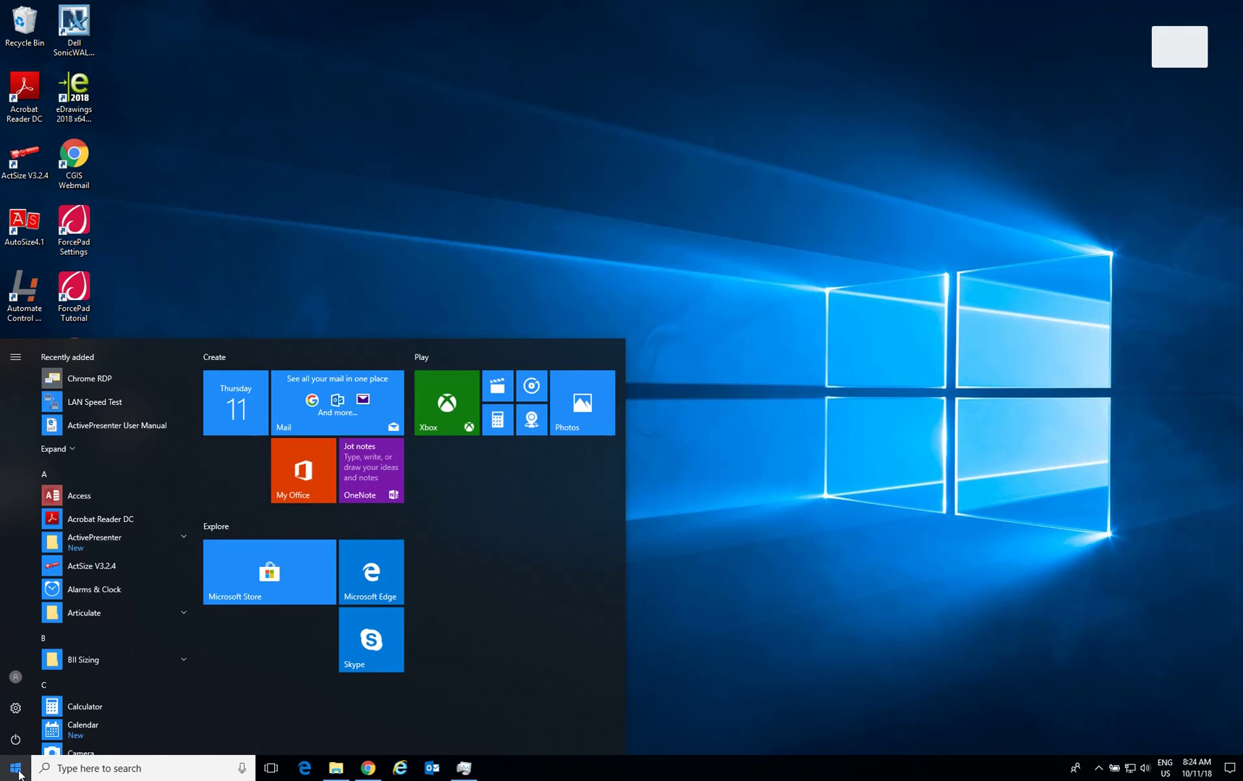
type("word ")
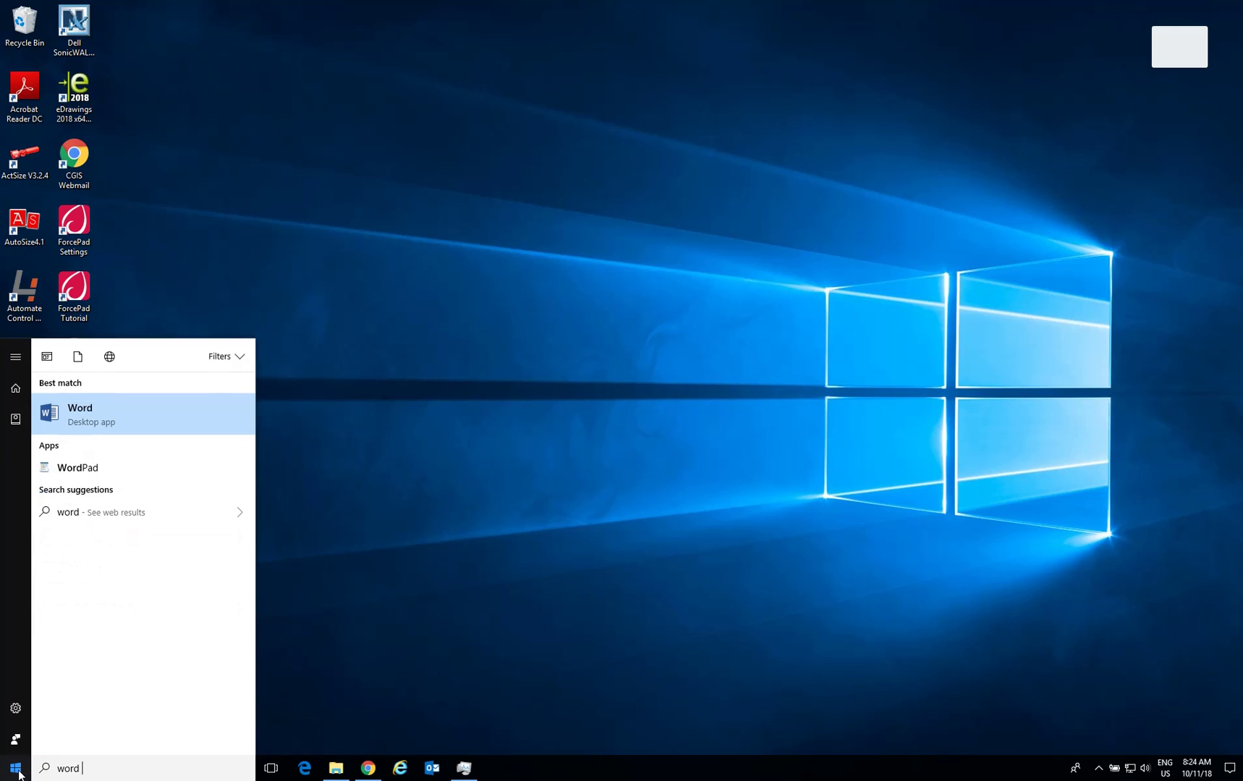
type("2019")
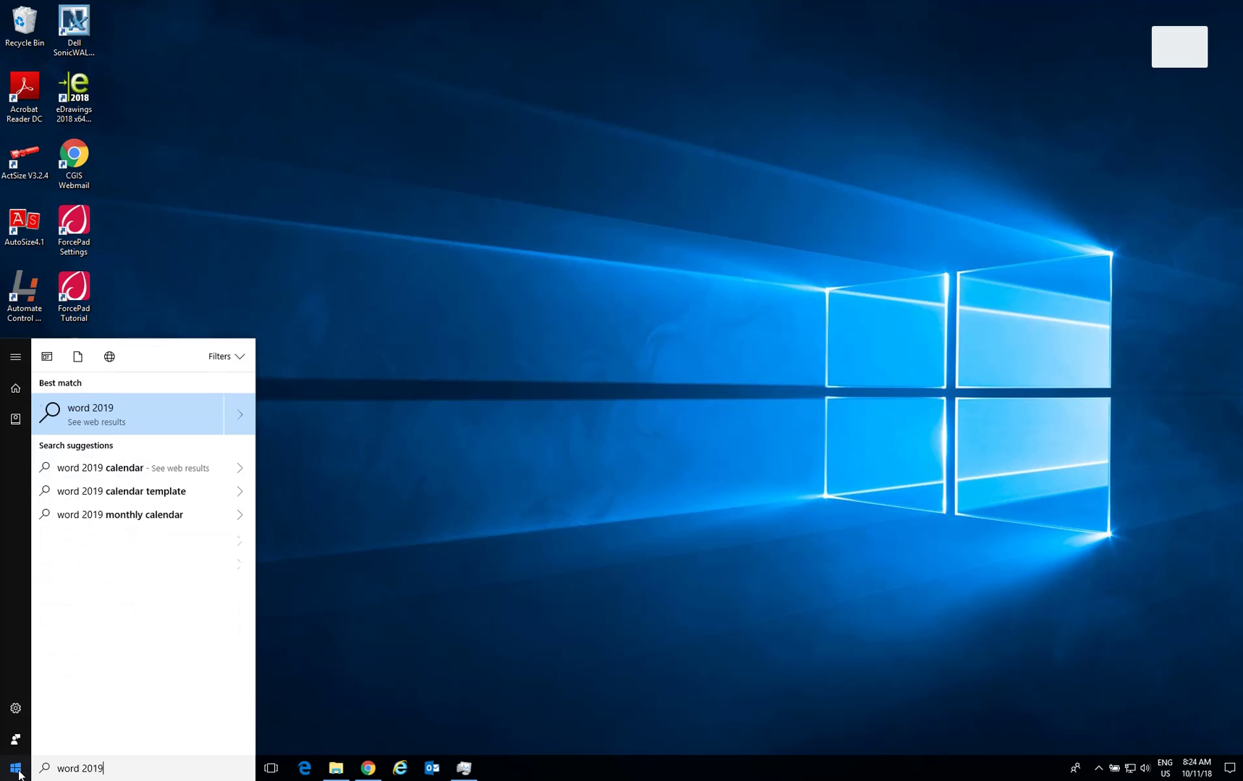
key("BackSpace")
key("BackSpace")
key("BackSpace")
key("BackSpace")
key("BackSpace")
key("BackSpace")
key("BackSpace")
key("BackSpace")
key("BackSpace")
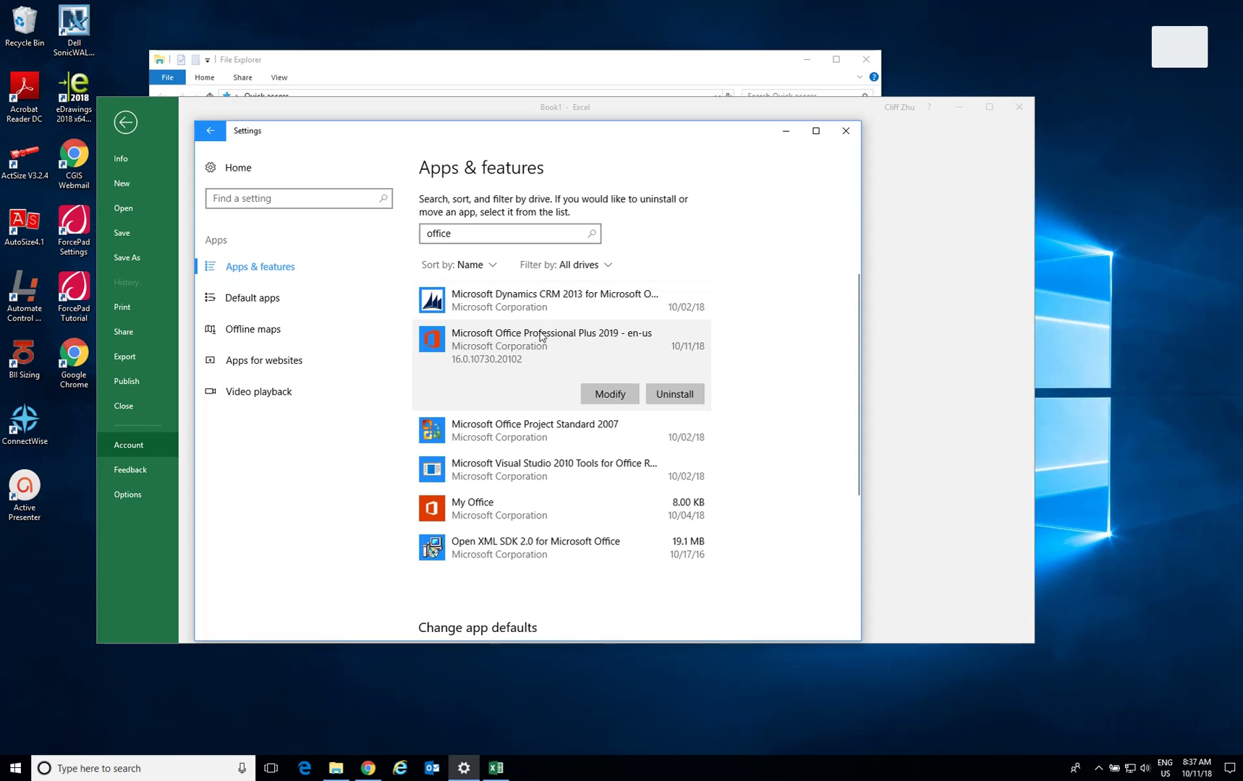
- Close Settings after confirming Office Professional Plus 2019 version 16.0.10730.20102 is listed
left_click(843, 134)
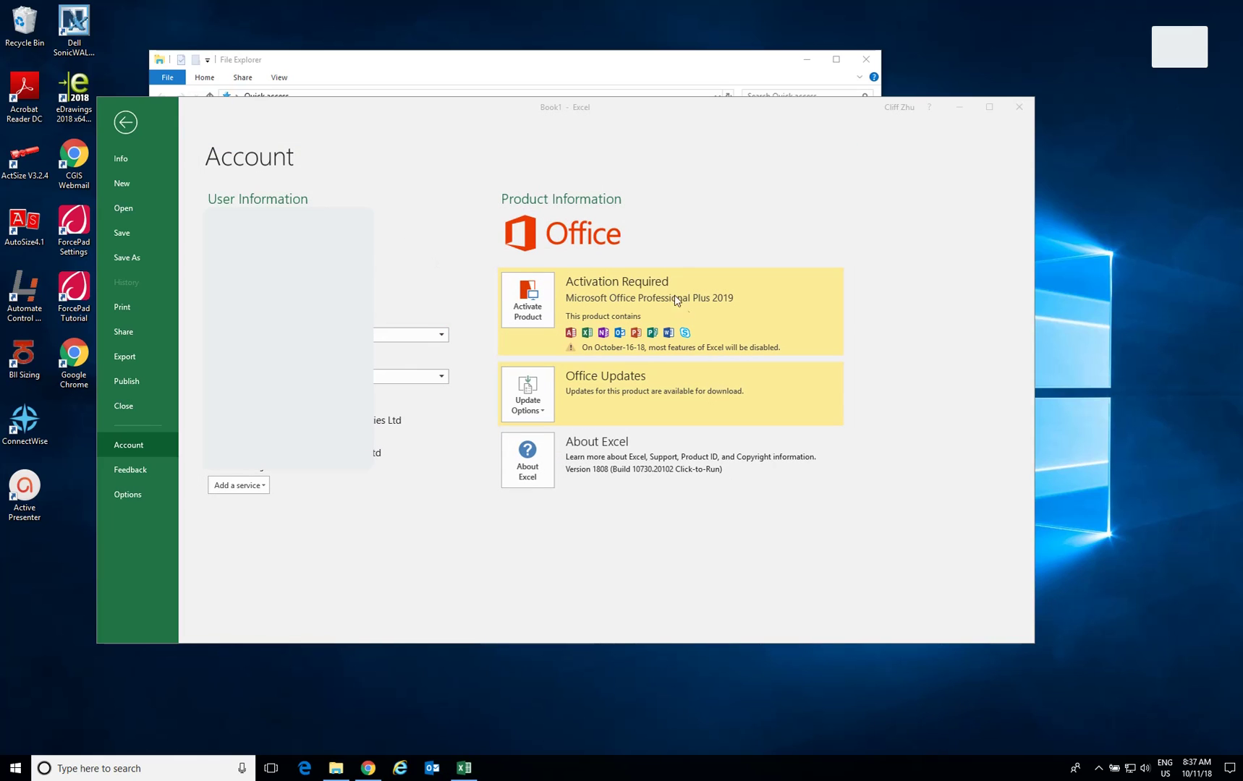
- Open About Excel to confirm Excel 2019 MSO 16.0.10730.20102, 32-bit
left_click(540, 461)
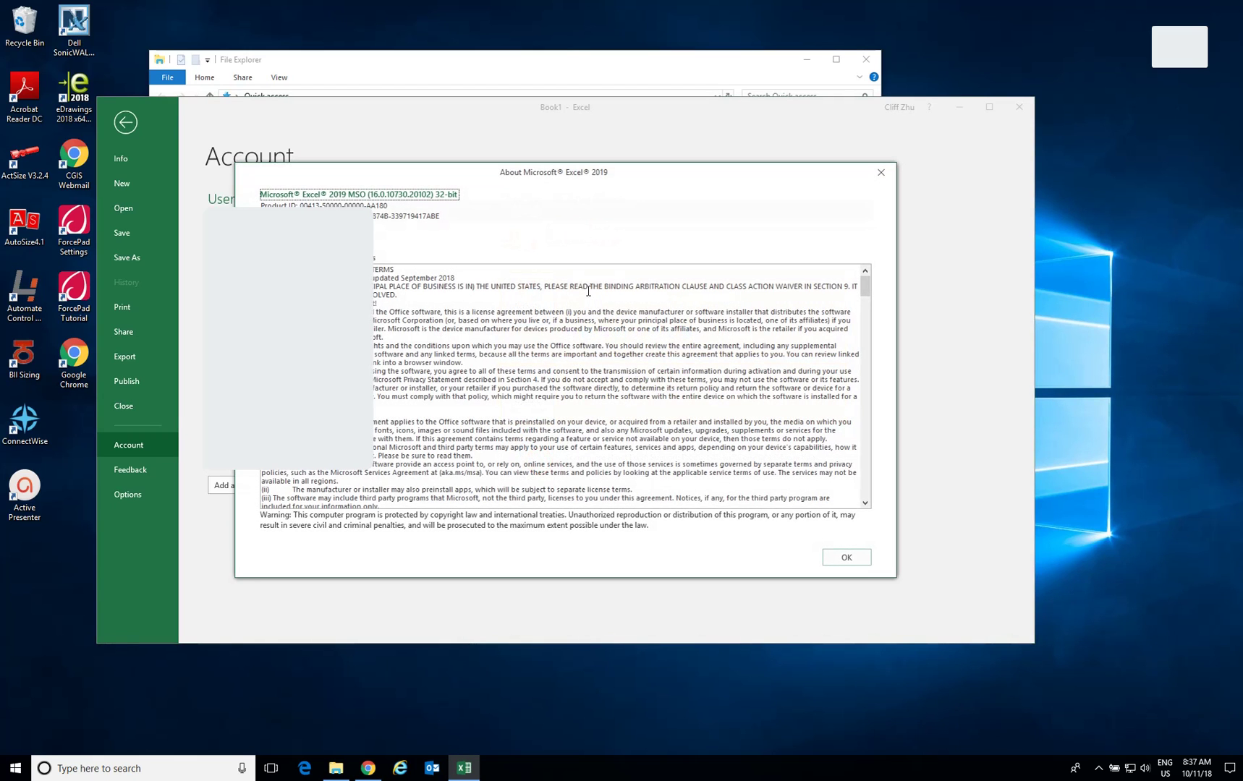